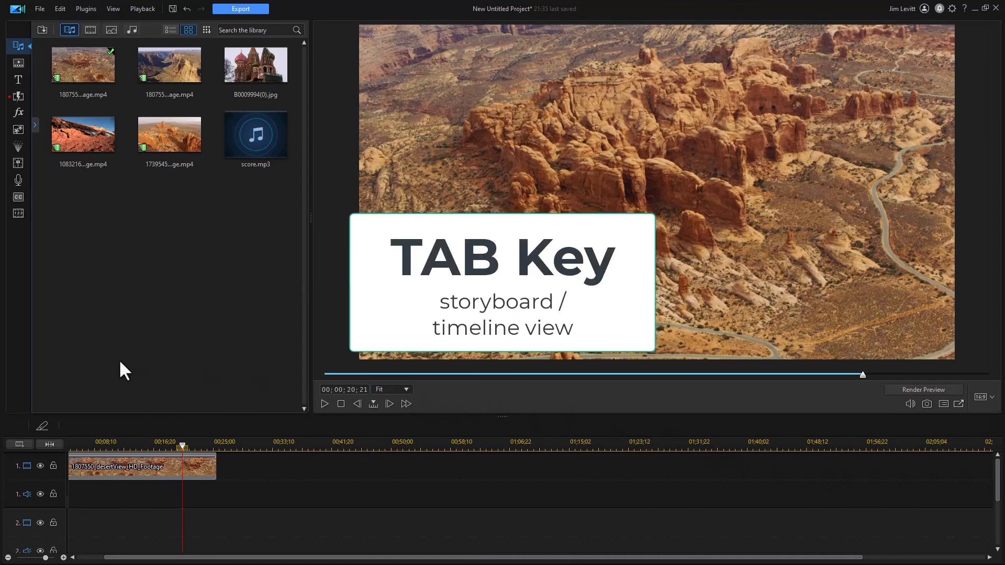
# Step: Switch the editing area to storyboard view and back to the timeline
pyautogui.press('Tab')
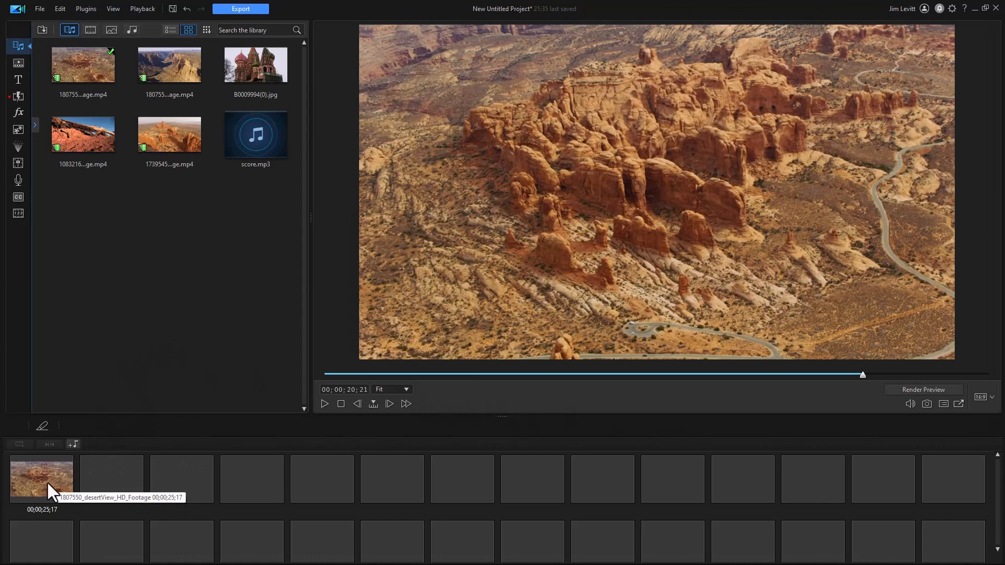
pyautogui.press('Tab')
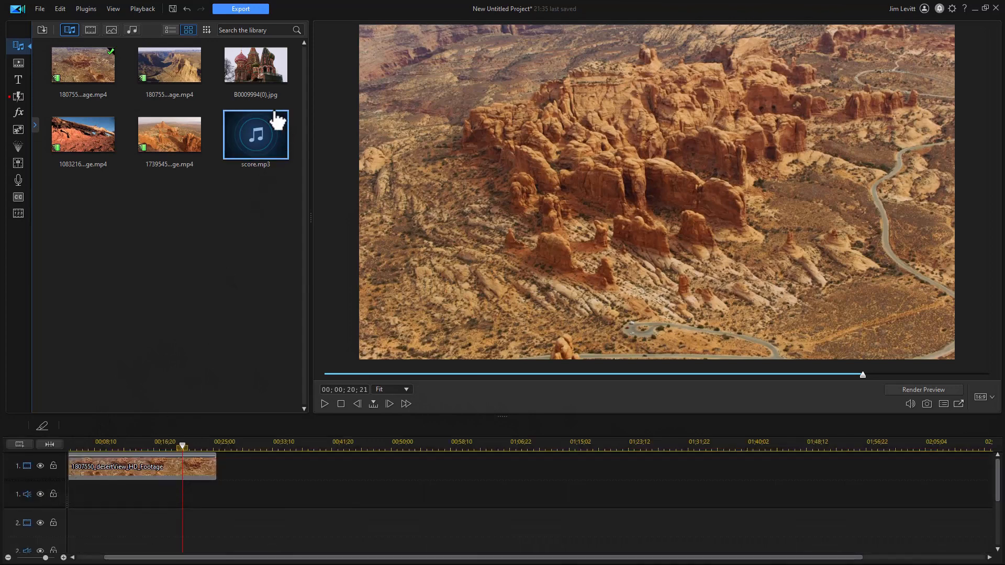
# Step: Drop the dryLand clip onto video track 2 starting about 8 seconds in, and check it in storyboard view
pyautogui.moveTo(168, 146); pyautogui.dragTo(126, 524)
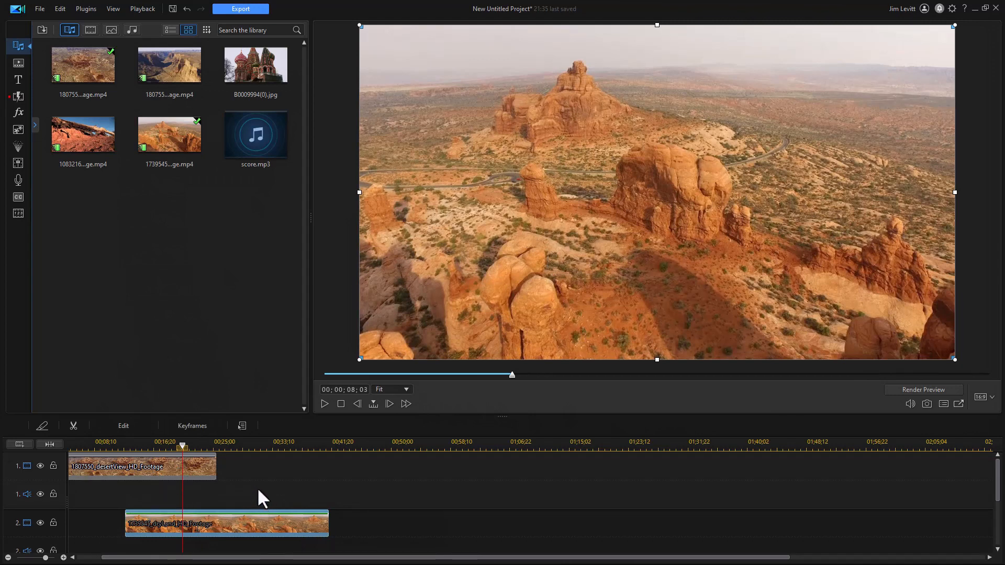
pyautogui.press('Tab')
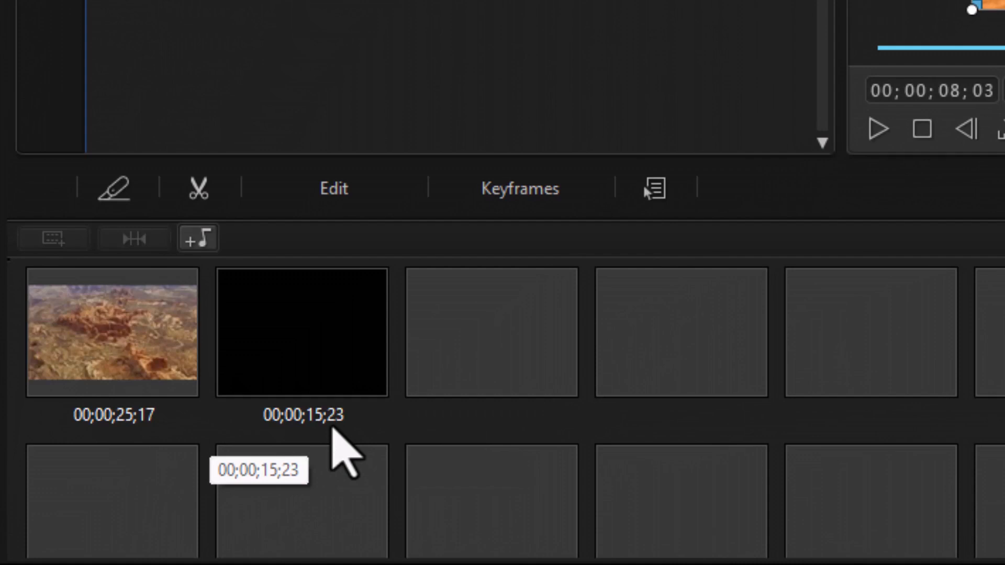
pyautogui.press('Tab')
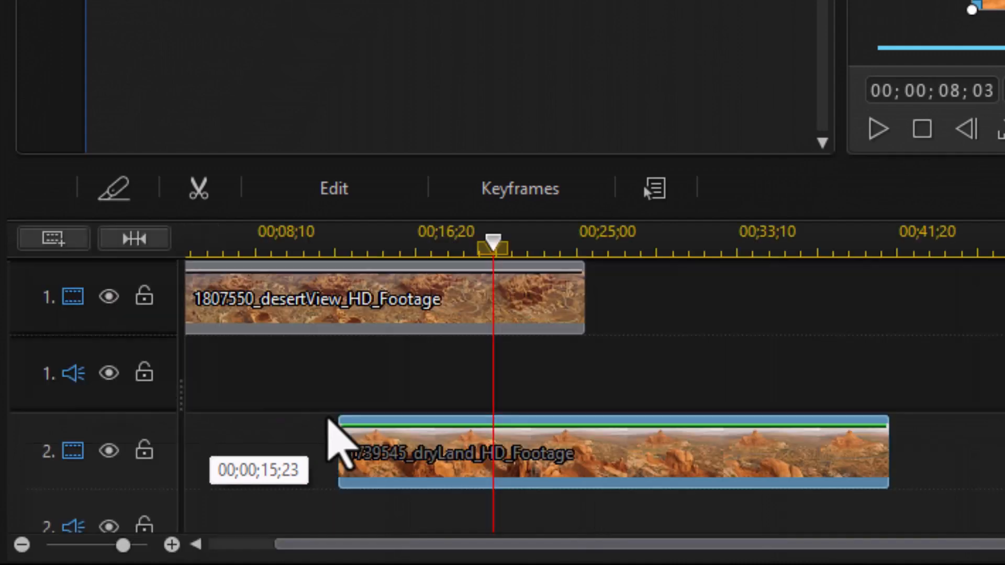
# Step: Split the dryLand clip at the end of the desertView clip, at 00;00;25;17
pyautogui.click(557, 309)
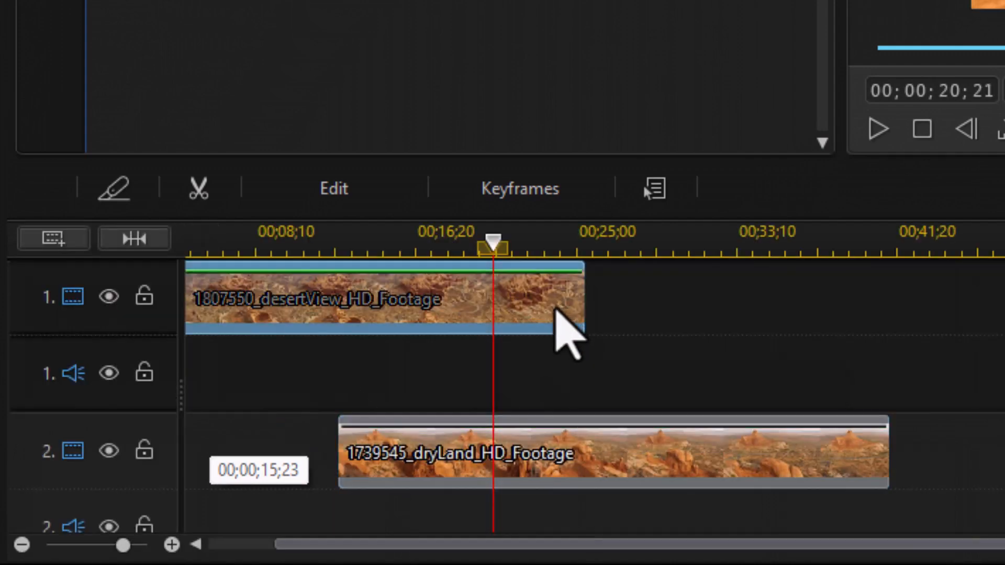
pyautogui.click(586, 235)
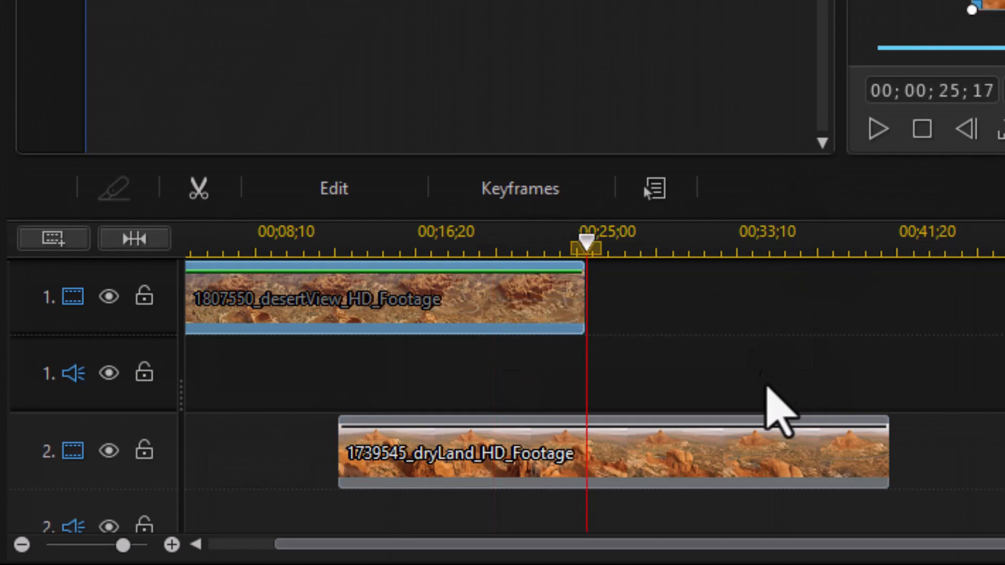
pyautogui.click(765, 476)
pyautogui.scroll(-1, 761, 473)
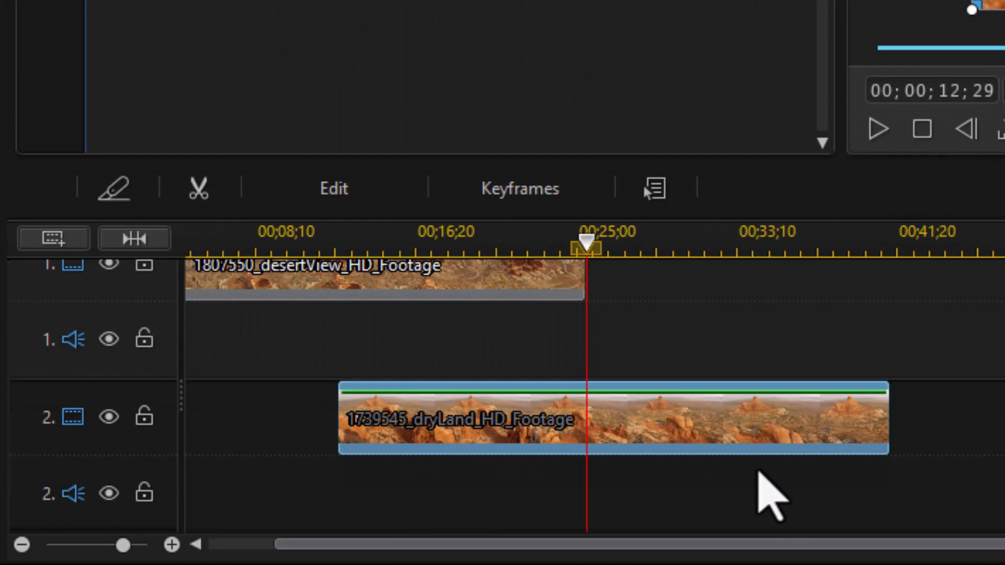
pyautogui.hotkey('ctrl', 't')
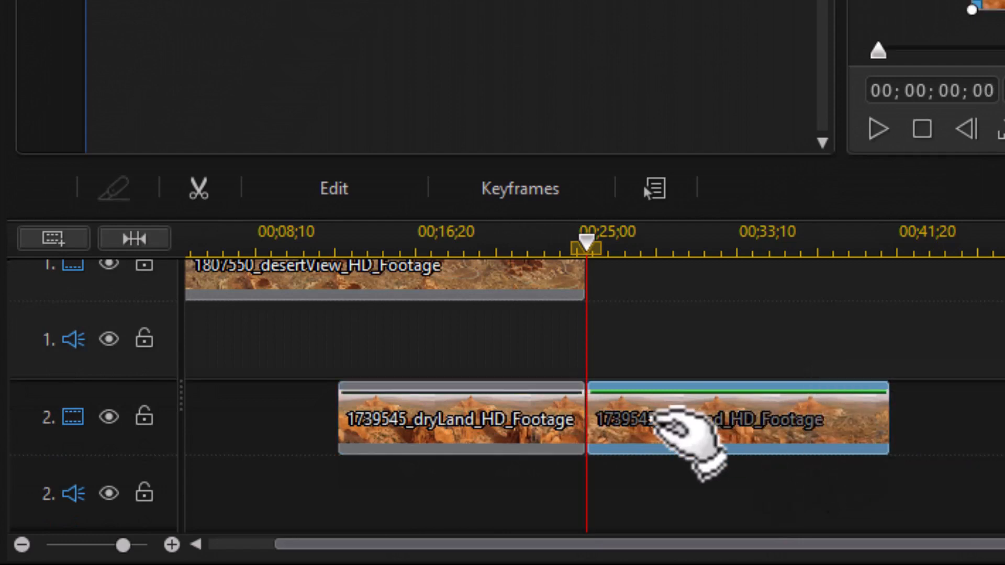
# Step: Undo the split and delete the dryLand clip from track 2
pyautogui.moveTo(659, 416)
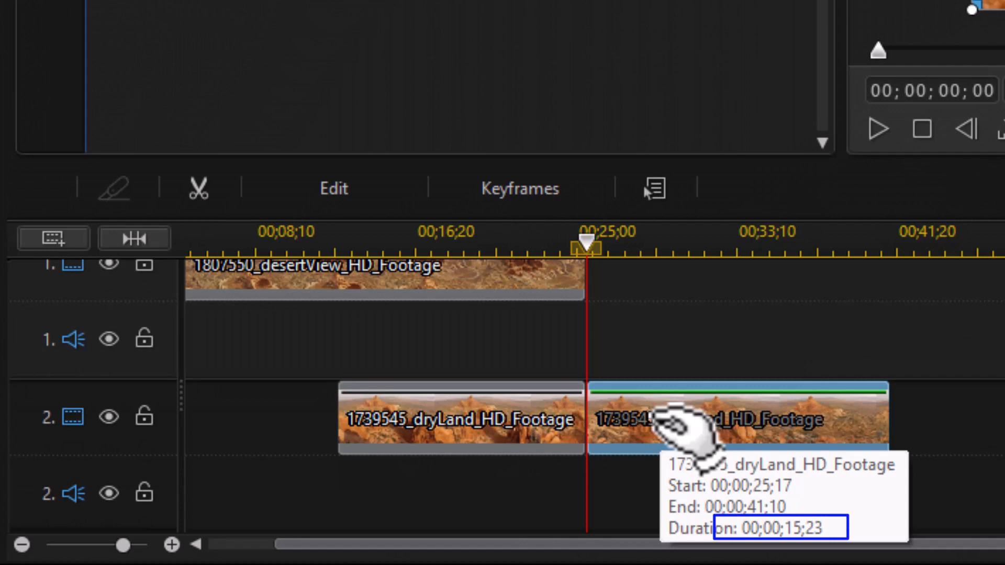
pyautogui.hotkey('ctrl', 'z')
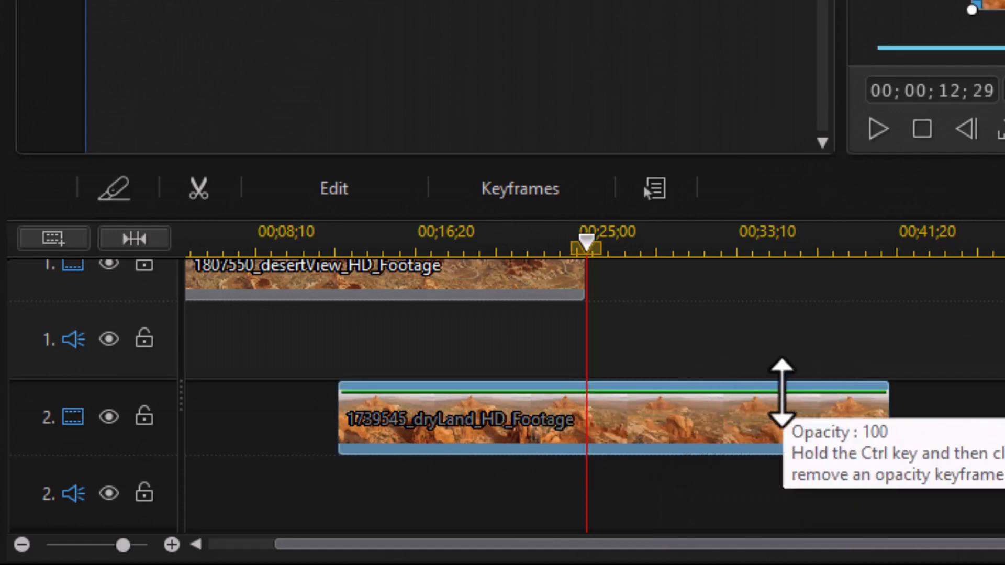
pyautogui.press('Delete')
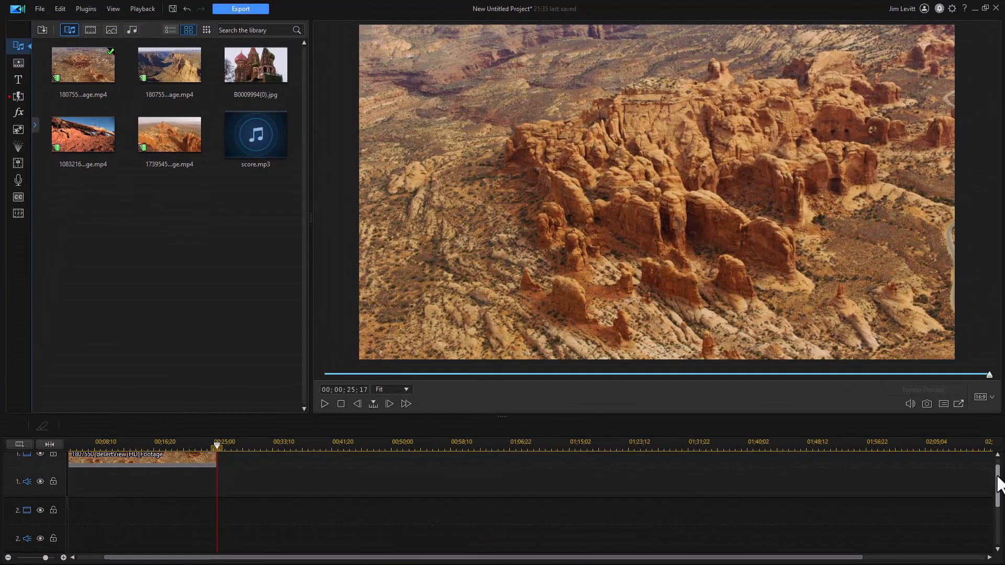
# Step: Append the canyonView and then the desertMonuments clips to track 1 after the desertView clip
pyautogui.moveTo(997, 475); pyautogui.dragTo(993, 444)
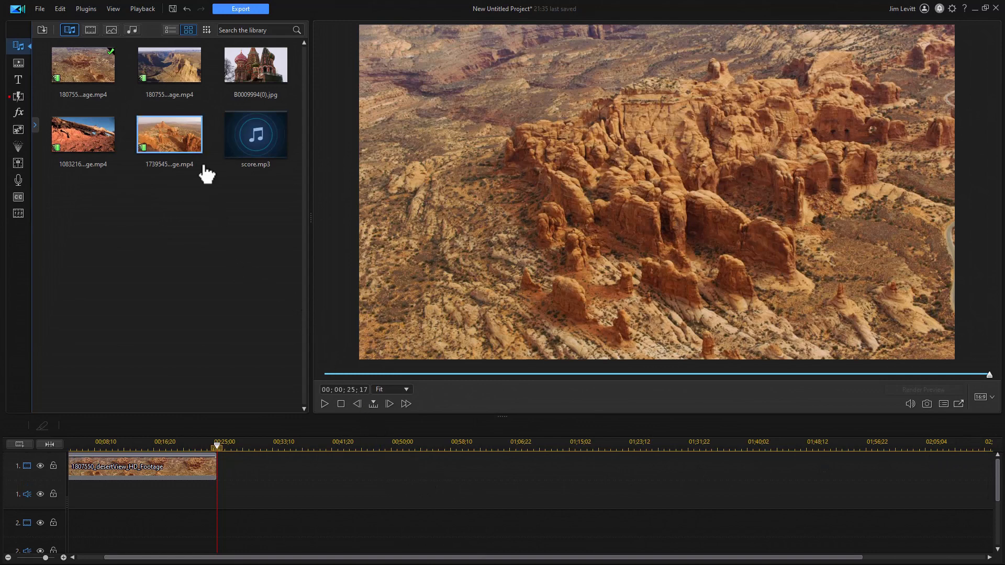
pyautogui.click(172, 62)
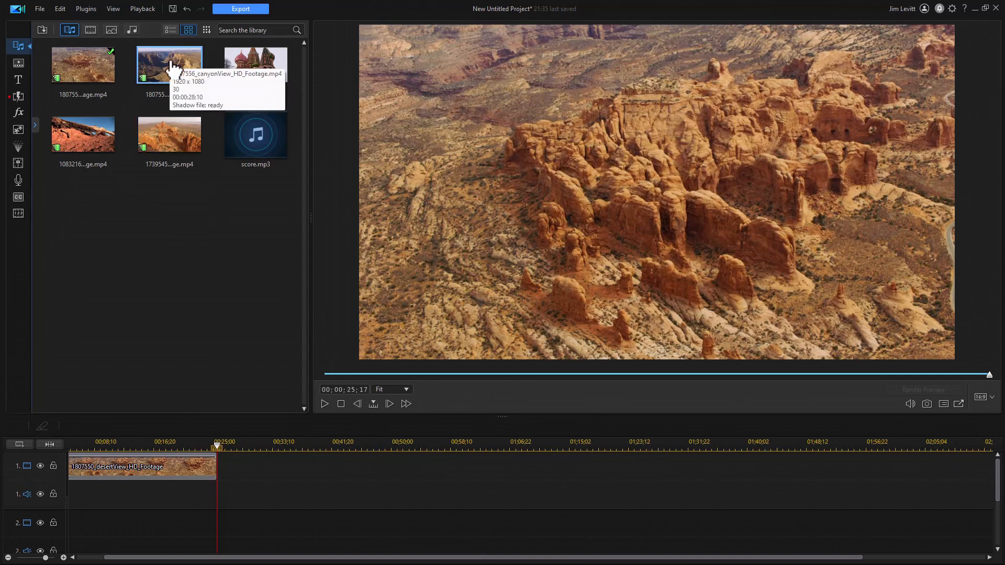
pyautogui.moveTo(173, 67); pyautogui.dragTo(217, 479)
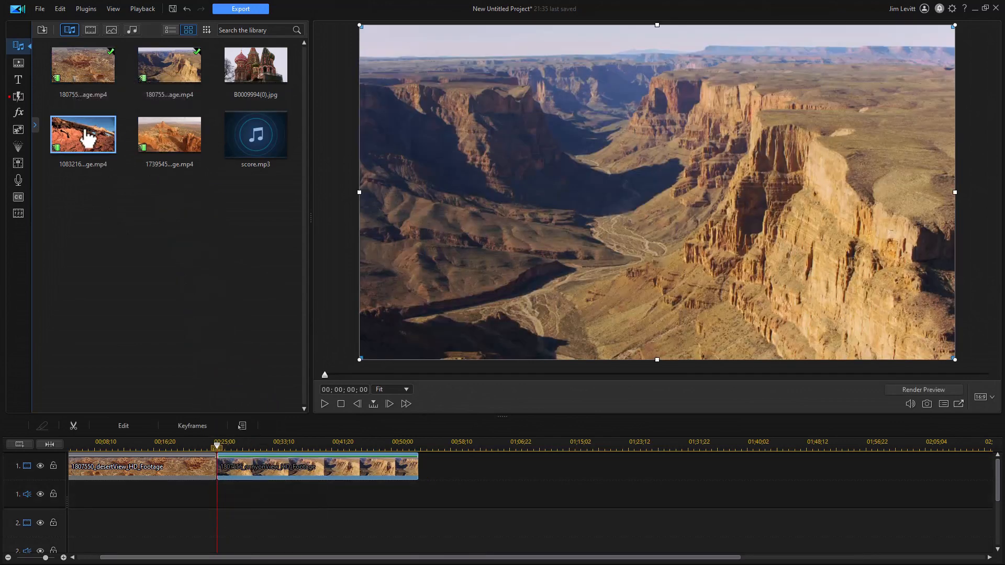
pyautogui.moveTo(80, 140); pyautogui.dragTo(418, 484)
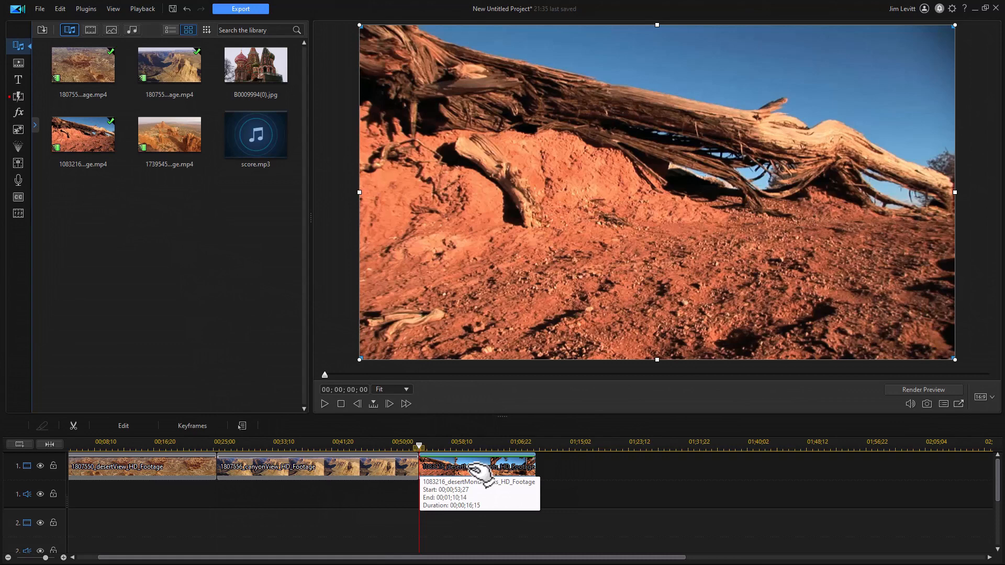
# Step: In storyboard view, reorder the clips to canyonView, desertView, desertMonuments, then return to the timeline
pyautogui.press('Tab')
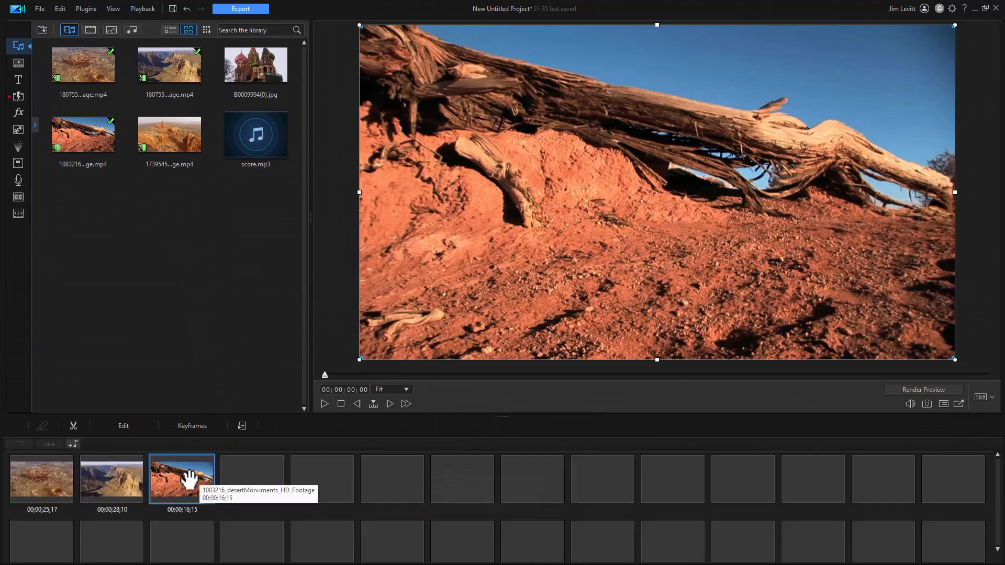
pyautogui.moveTo(164, 486); pyautogui.dragTo(87, 487)
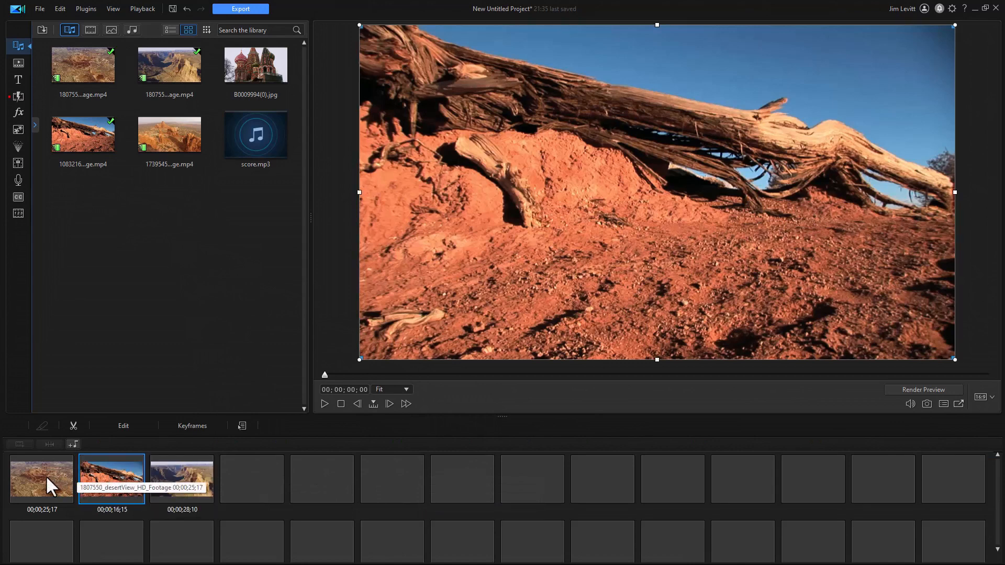
pyautogui.moveTo(58, 482); pyautogui.dragTo(212, 488)
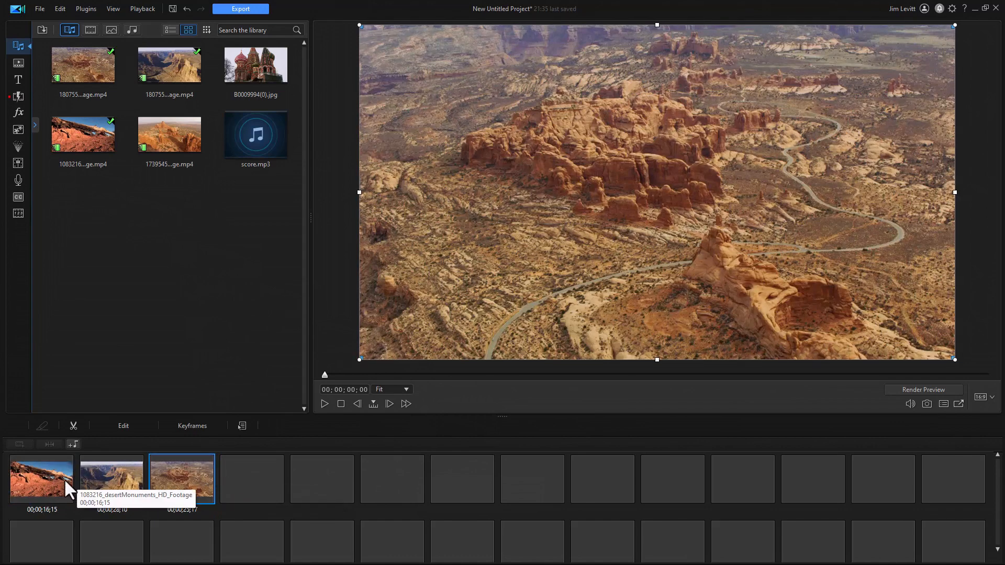
pyautogui.moveTo(42, 479); pyautogui.dragTo(221, 489)
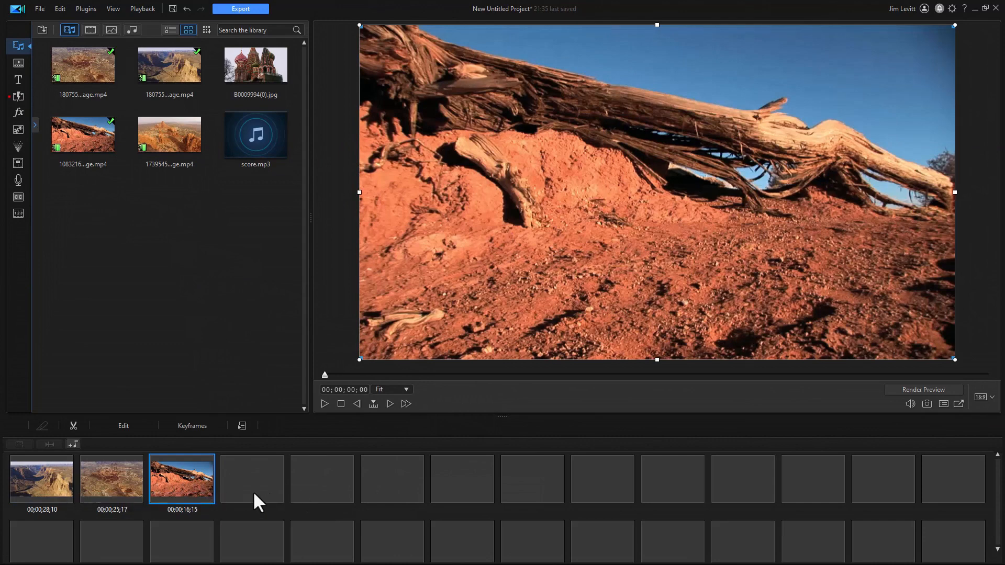
pyautogui.press('Tab')
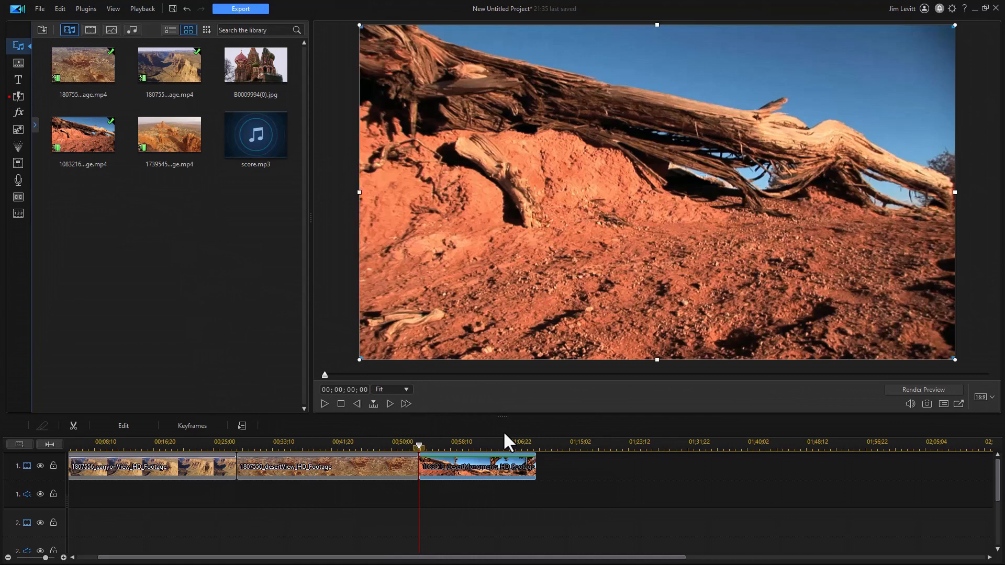
# Step: Shift the desertMonuments clip one frame later on track 1
pyautogui.click(591, 466)
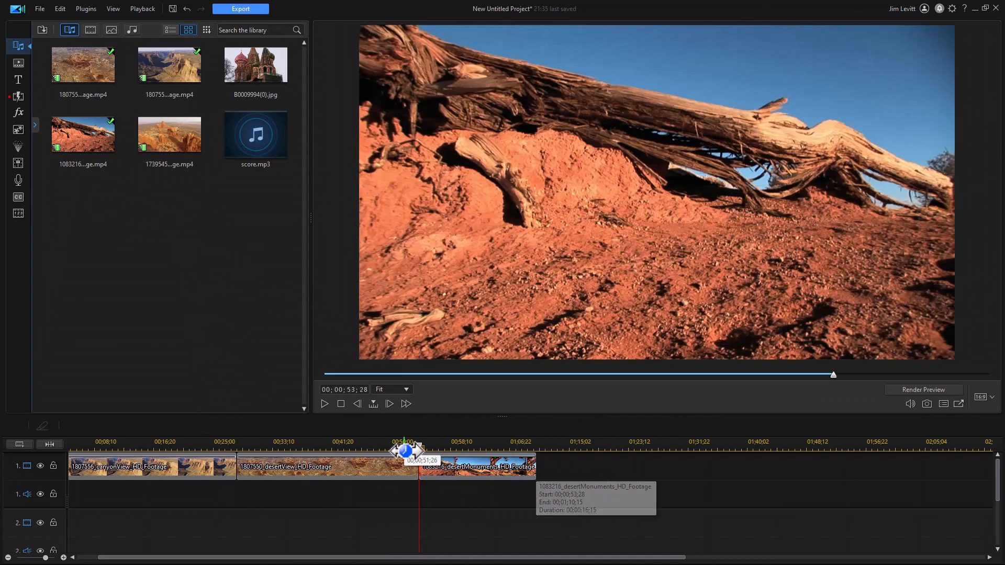
pyautogui.moveTo(420, 448); pyautogui.dragTo(455, 448)
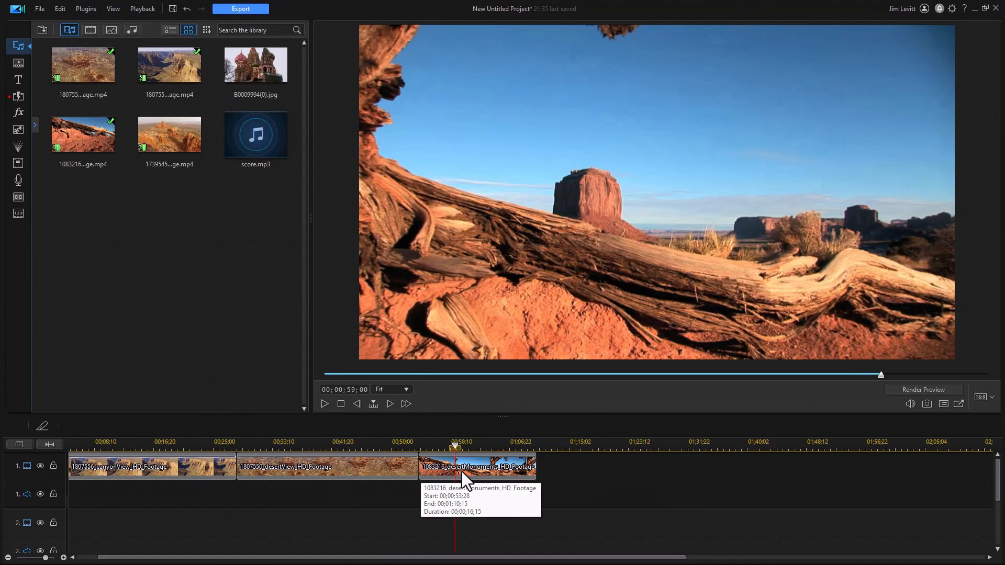
# Step: In storyboard view, try to move the desertMonuments clip into the empty slot before it
pyautogui.press('Tab')
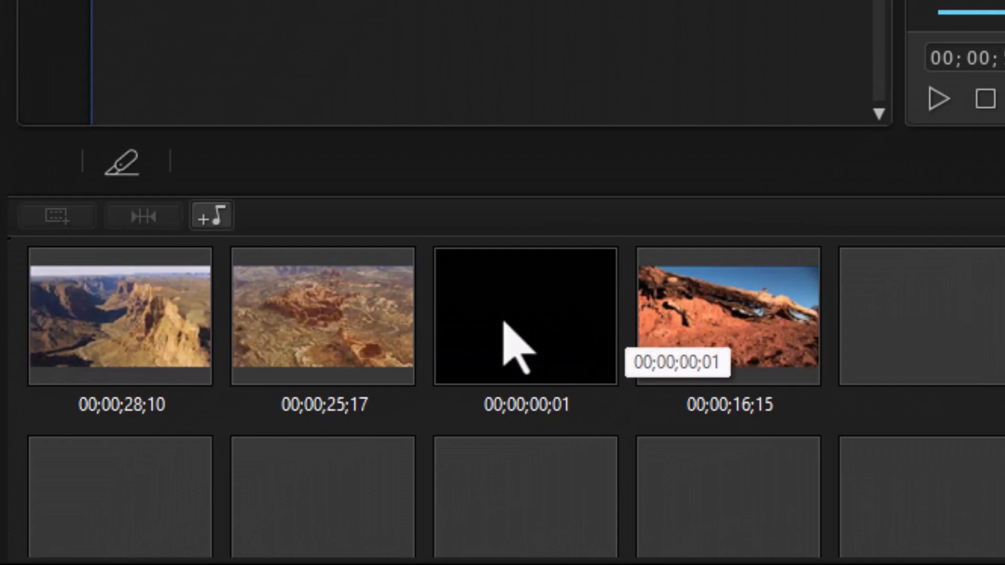
pyautogui.moveTo(767, 321); pyautogui.dragTo(486, 309)
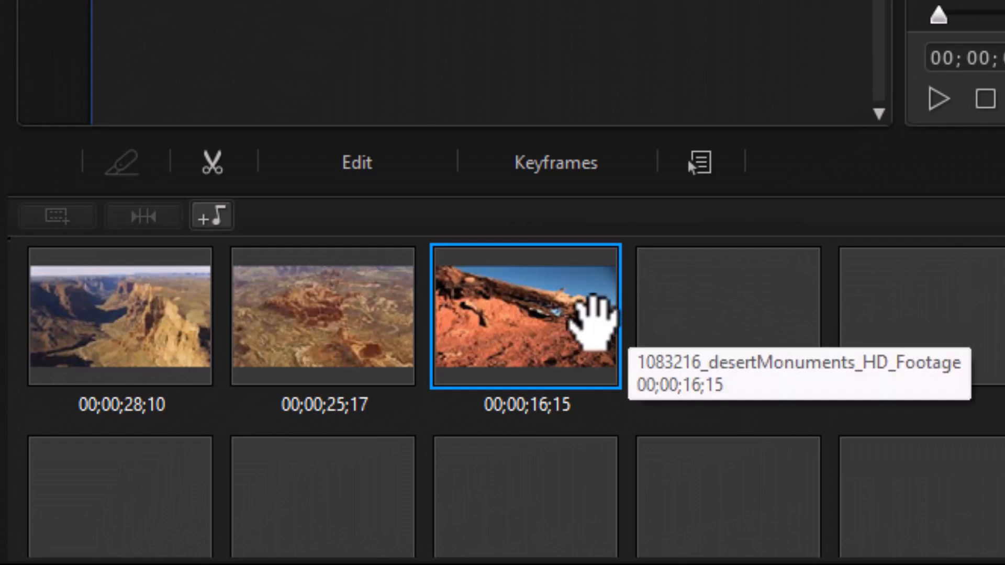
pyautogui.press('Right')
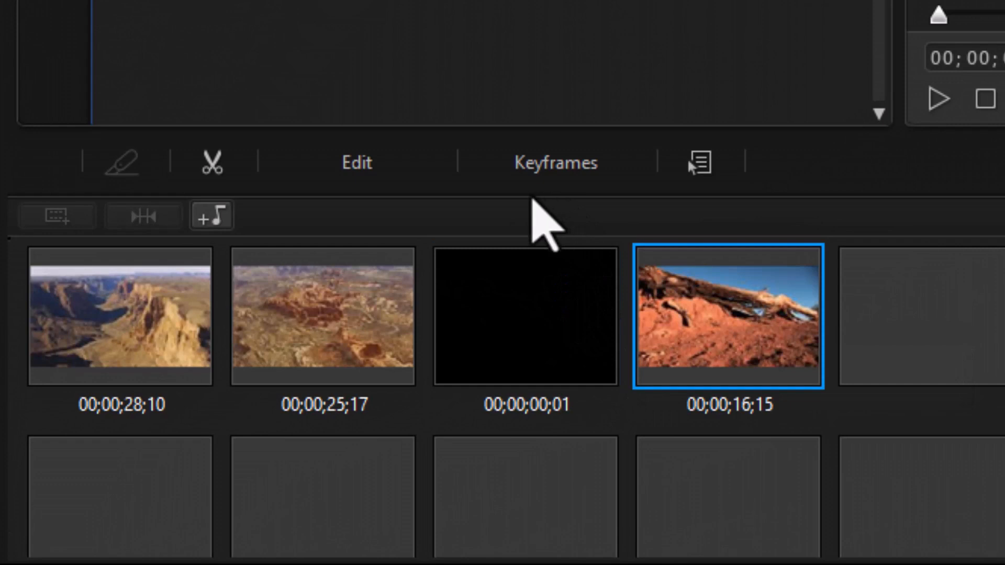
pyautogui.press('Tab')
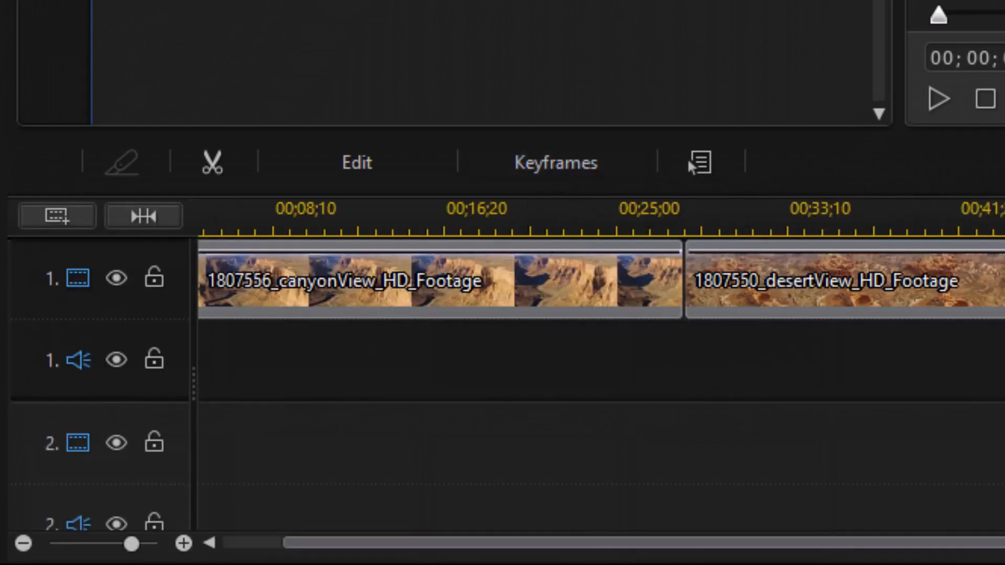
# Step: Move the desertMonuments clip back against the end of the desertView clip on track 1
pyautogui.moveTo(973, 217); pyautogui.dragTo(1002, 217)
pyautogui.moveTo(516, 213); pyautogui.dragTo(1002, 213)
pyautogui.moveTo(733, 302); pyautogui.dragTo(696, 295)
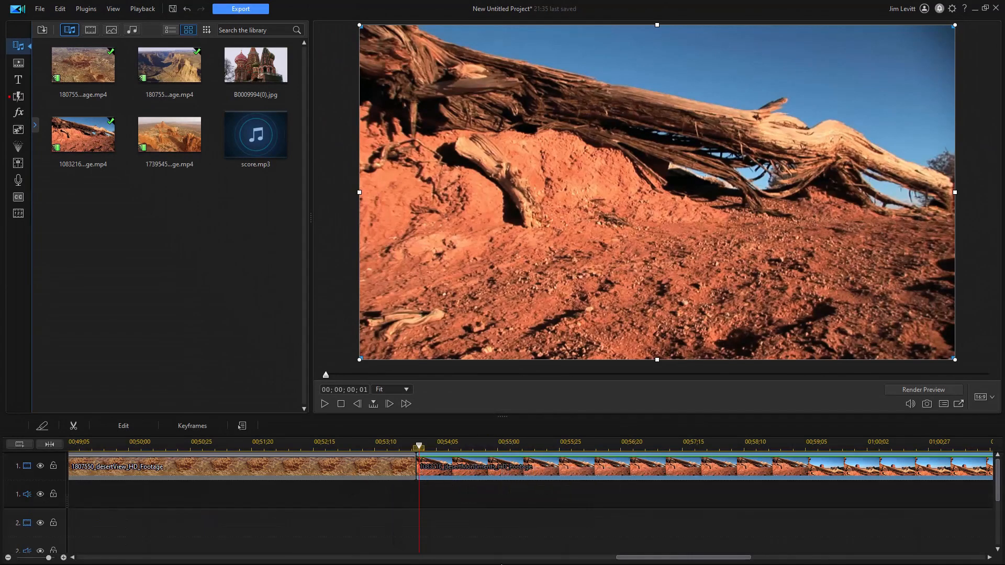
# Step: Split the desertMonuments clip one frame before its end
pyautogui.moveTo(655, 561); pyautogui.dragTo(802, 556)
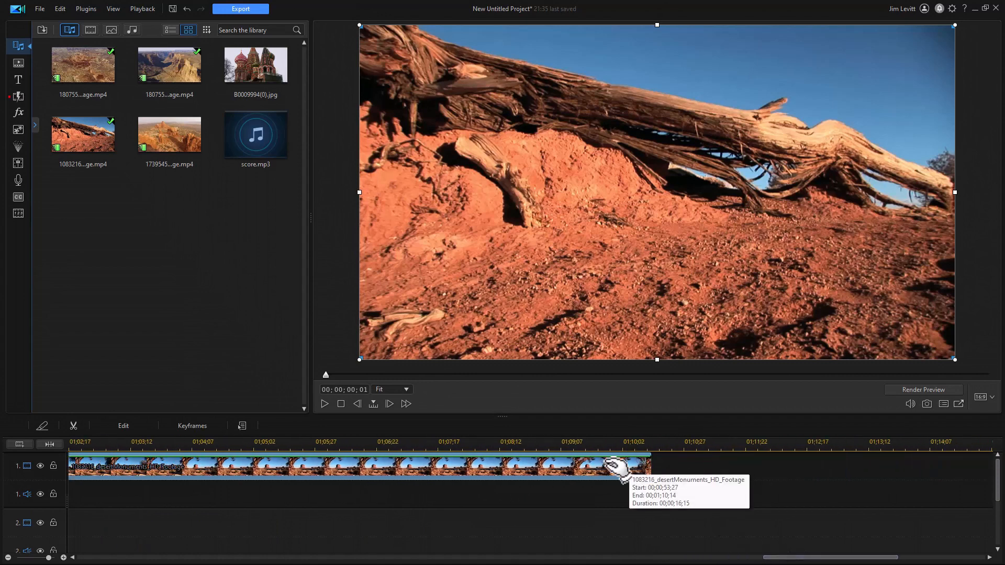
pyautogui.press('End')
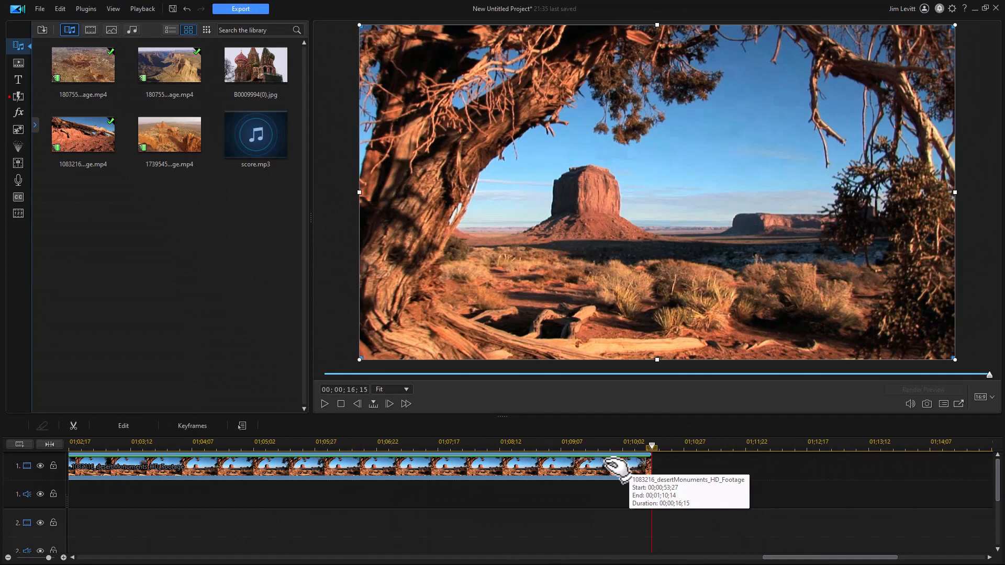
pyautogui.press(',')
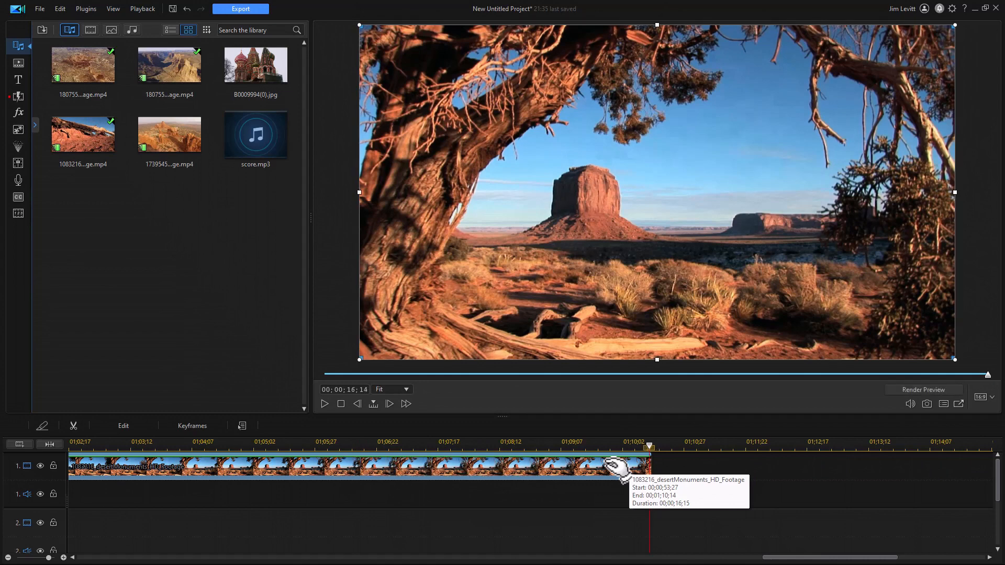
pyautogui.hotkey('ctrl', 't')
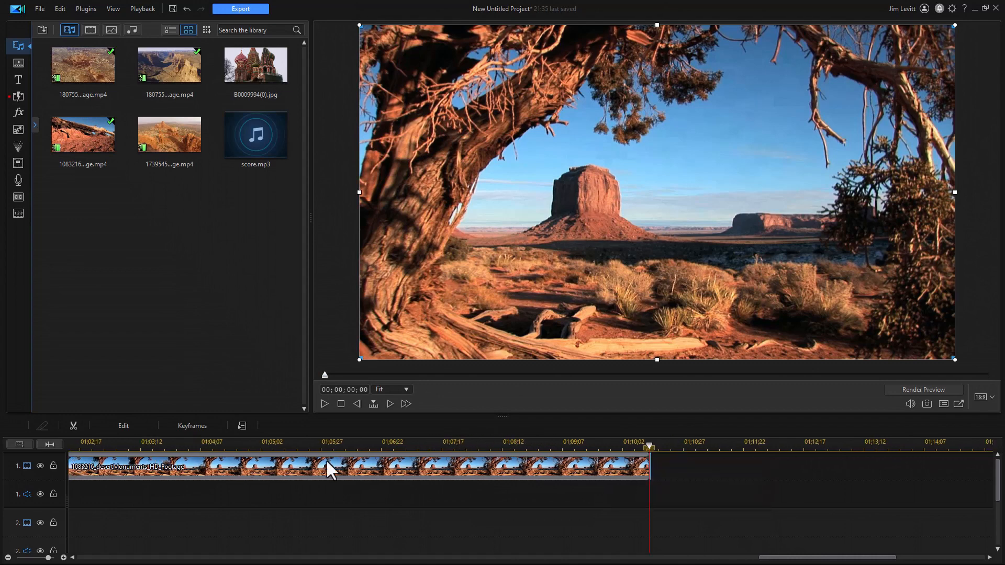
# Step: Fit the whole project in the timeline and review the clips in storyboard view
pyautogui.click(50, 444)
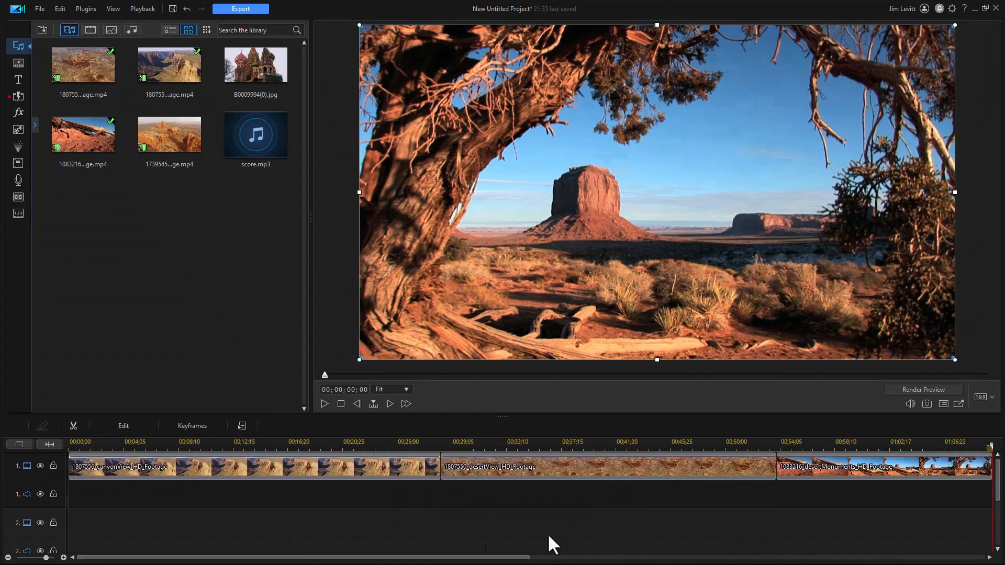
pyautogui.moveTo(431, 559); pyautogui.dragTo(472, 562)
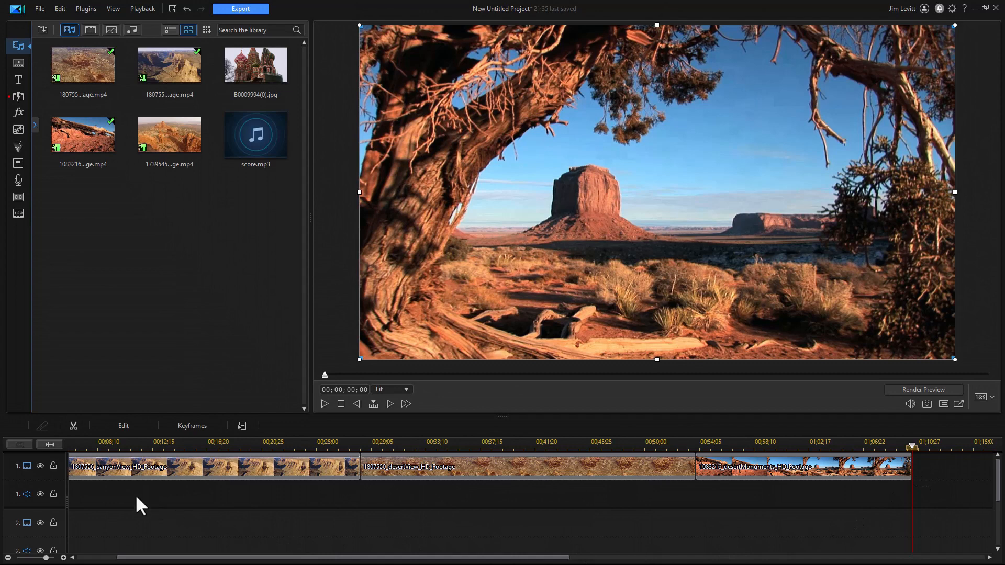
pyautogui.press('Tab')
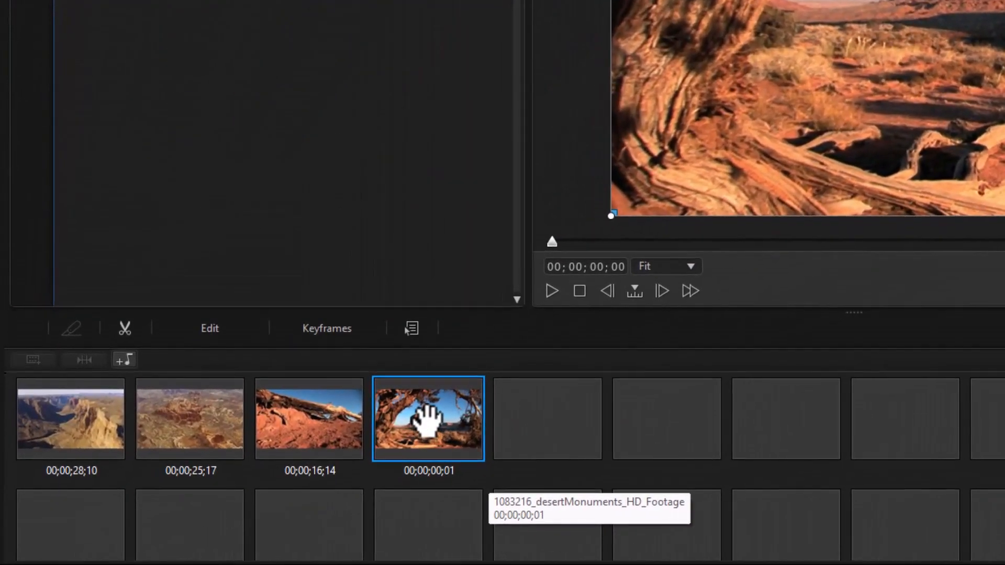
# Step: Remove the one-frame desertMonuments clip from the storyboard
pyautogui.rightClick(442, 417)
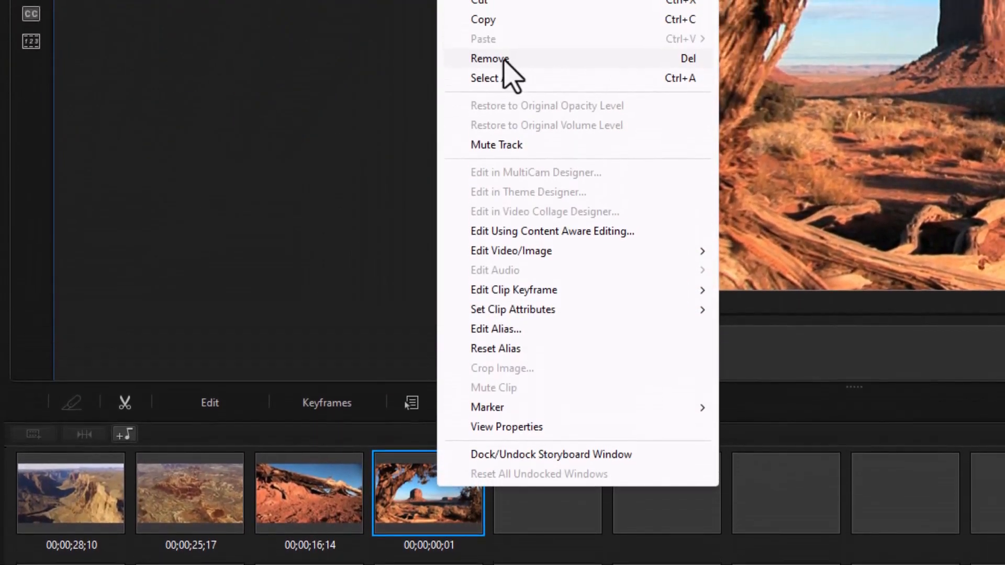
pyautogui.click(502, 58)
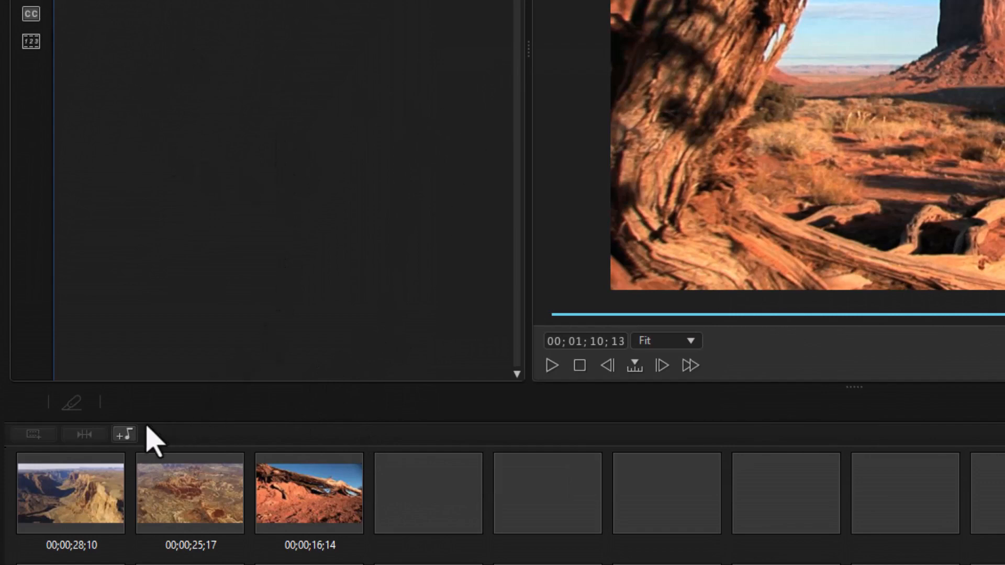
# Step: In timeline view, add score.mp3 to the first audio track at the project's start and check it in storyboard view
pyautogui.press('Tab')
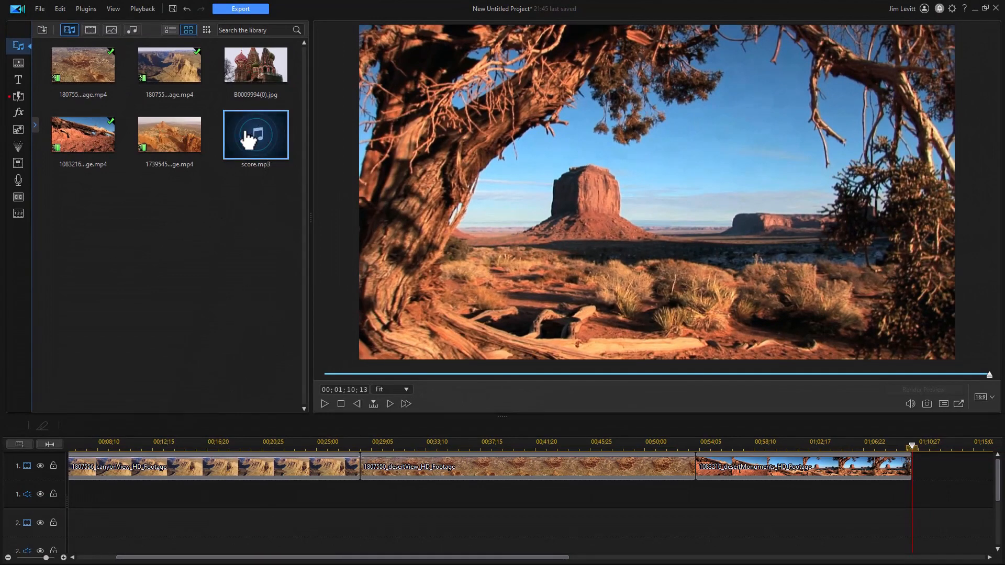
pyautogui.moveTo(230, 144); pyautogui.dragTo(79, 497)
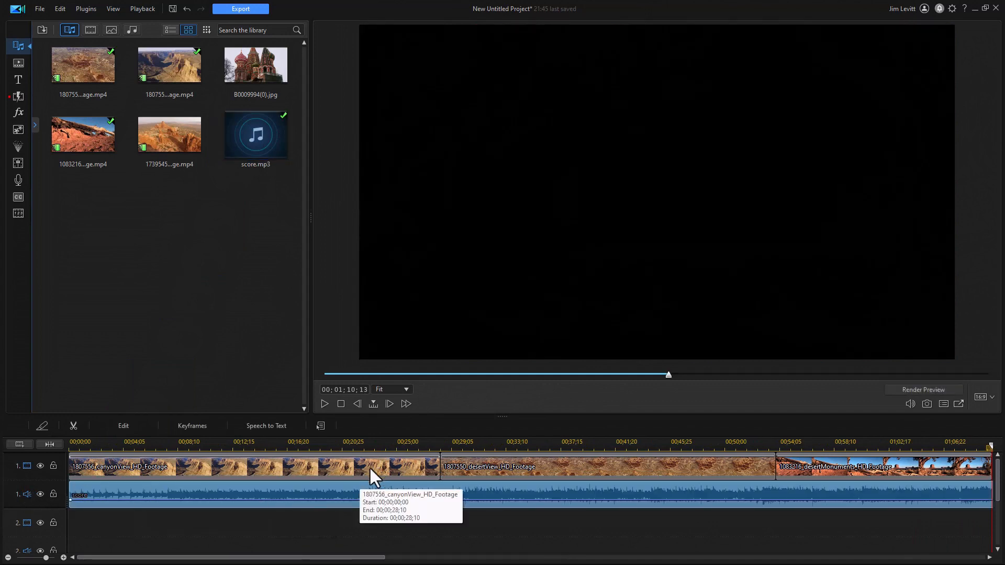
pyautogui.click(50, 443)
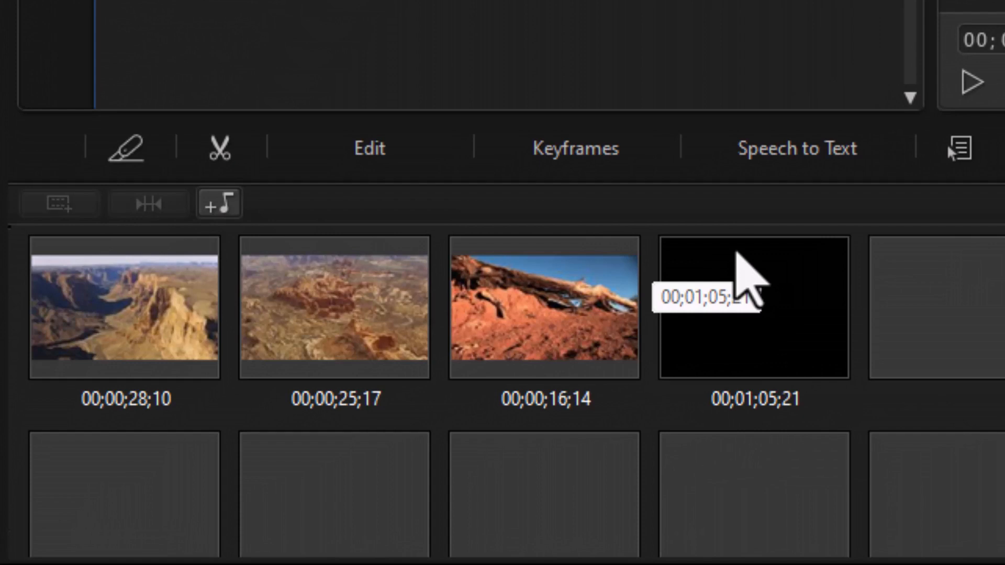
pyautogui.press('Tab')
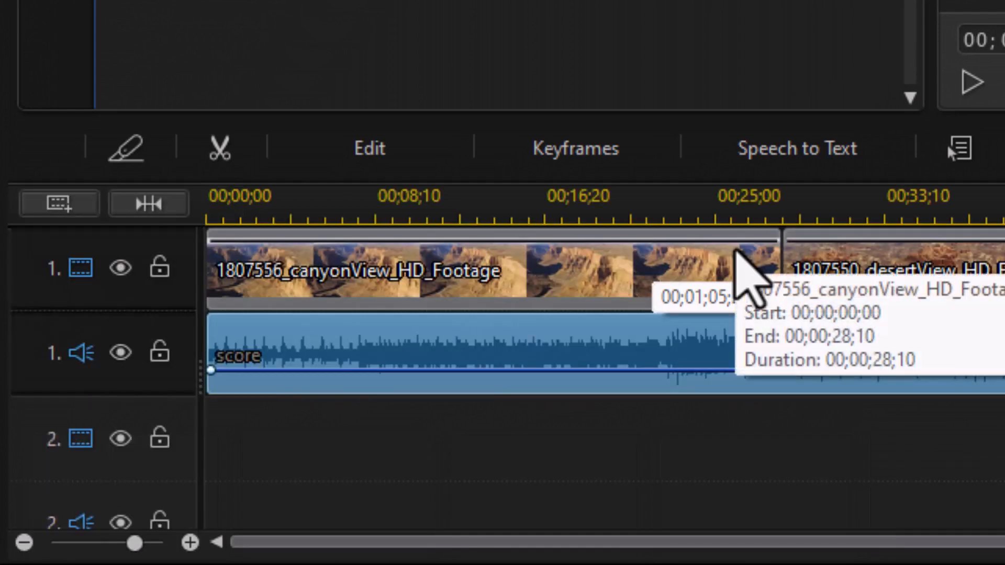
# Step: Remove the score audio clip from the timeline, leaving its gap
pyautogui.press('Delete')
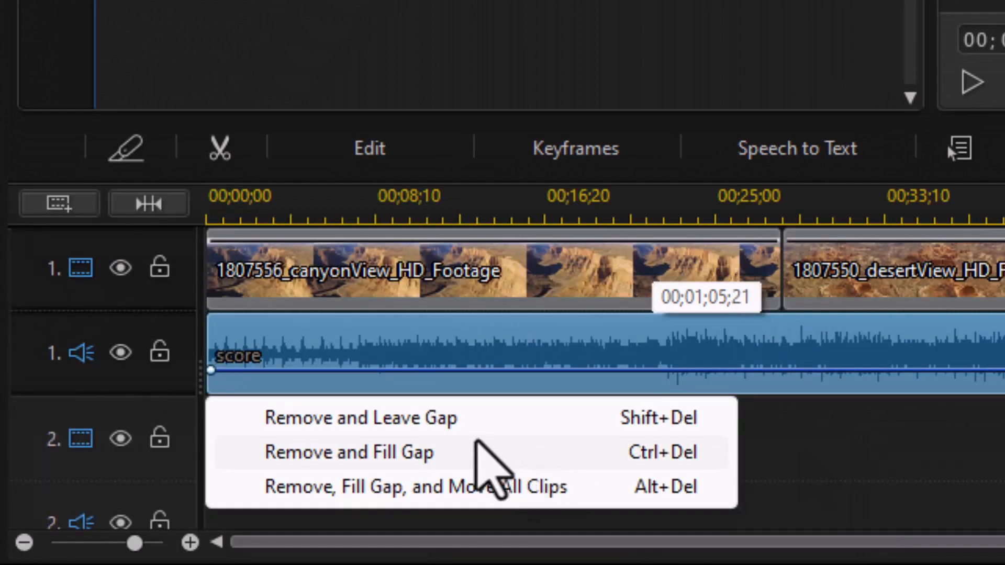
pyautogui.click(361, 417)
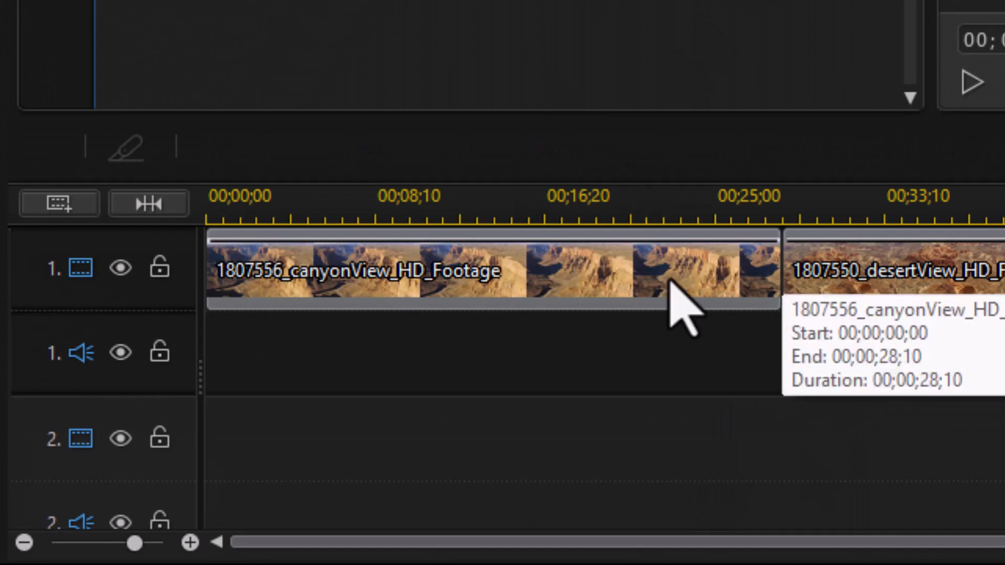
pyautogui.click(721, 219)
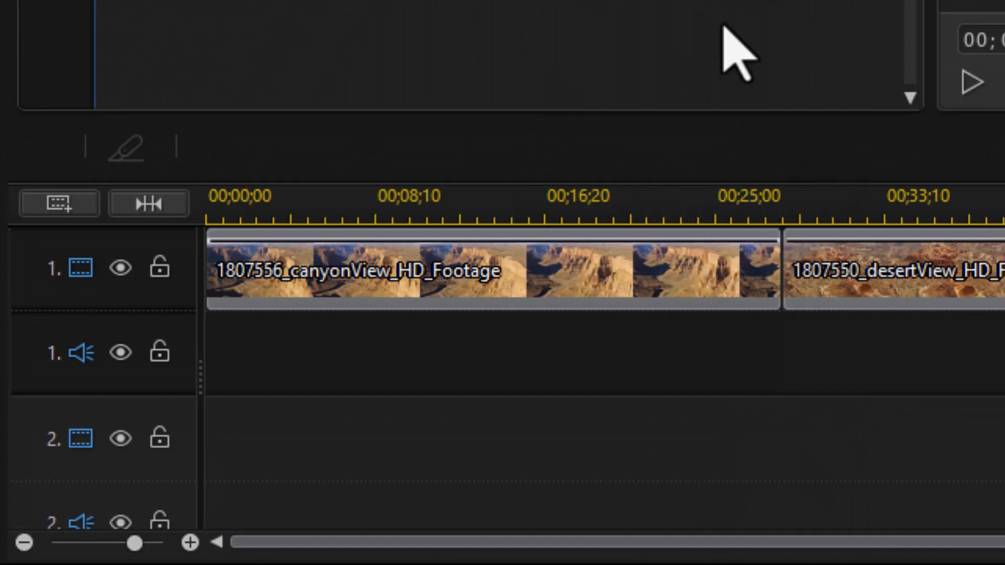
# Step: In storyboard view, add 1904823_signatureCocktail_Standard.wav as background music with the default mix level
pyautogui.press('Tab')
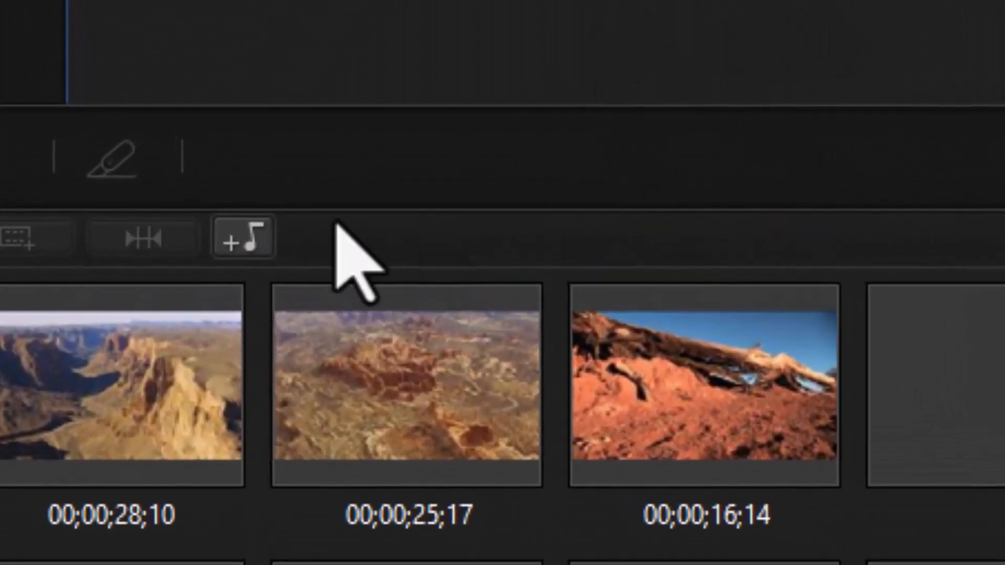
pyautogui.click(224, 239)
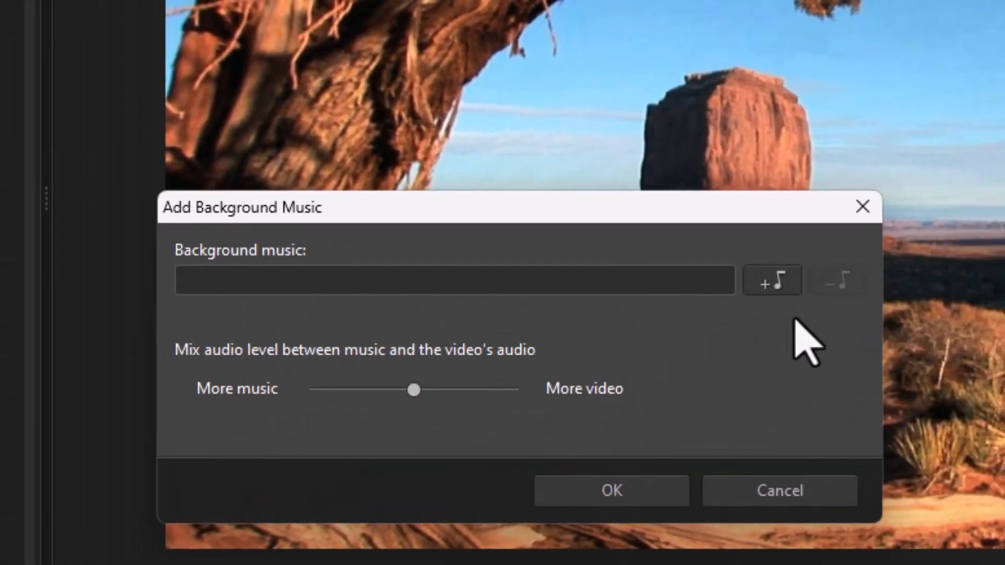
pyautogui.click(774, 290)
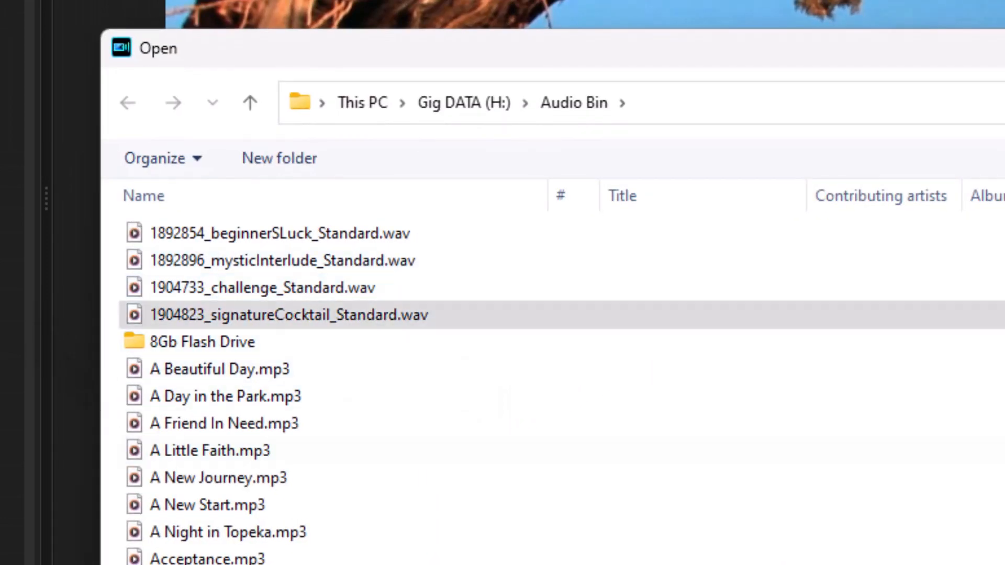
pyautogui.doubleClick(262, 315)
pyautogui.click(641, 498)
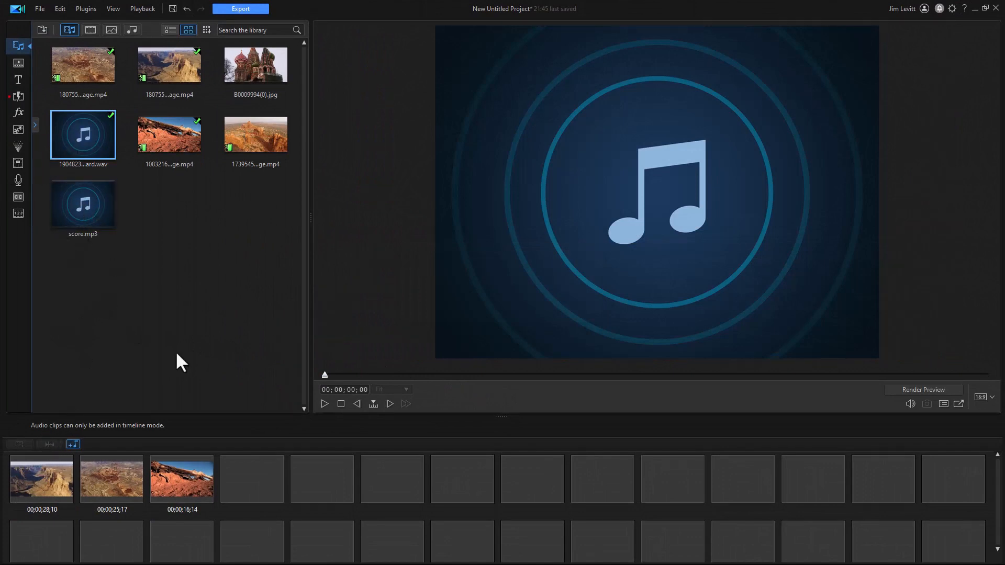
# Step: Switch to timeline view and inspect the background music track below the video tracks
pyautogui.press('Tab')
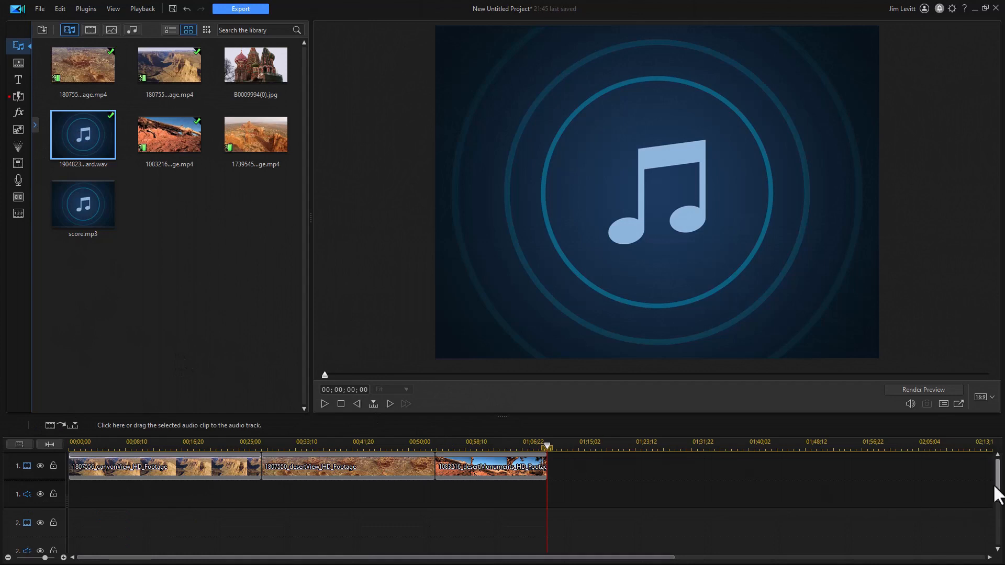
pyautogui.moveTo(996, 491); pyautogui.dragTo(996, 537)
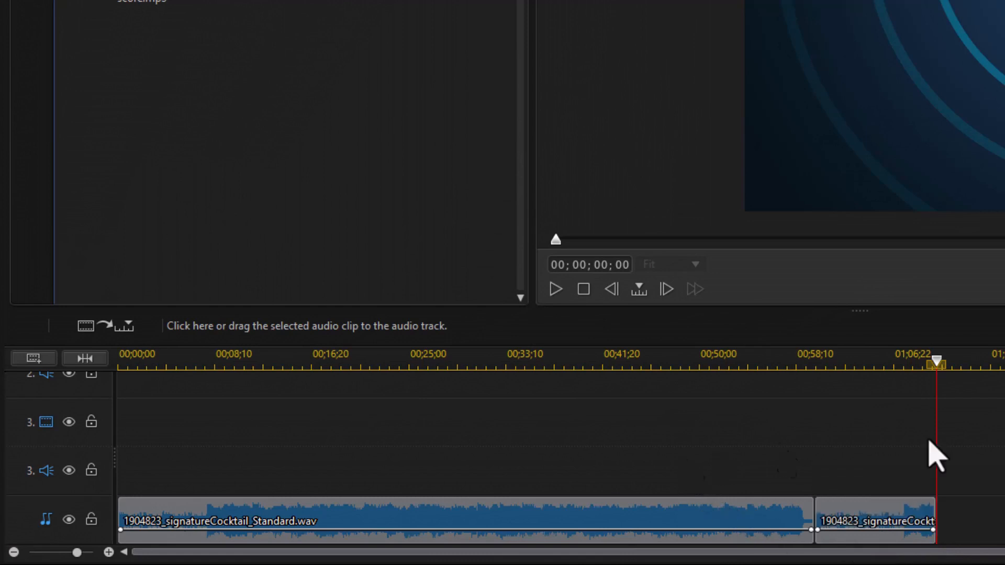
pyautogui.scroll(5, 523, 455)
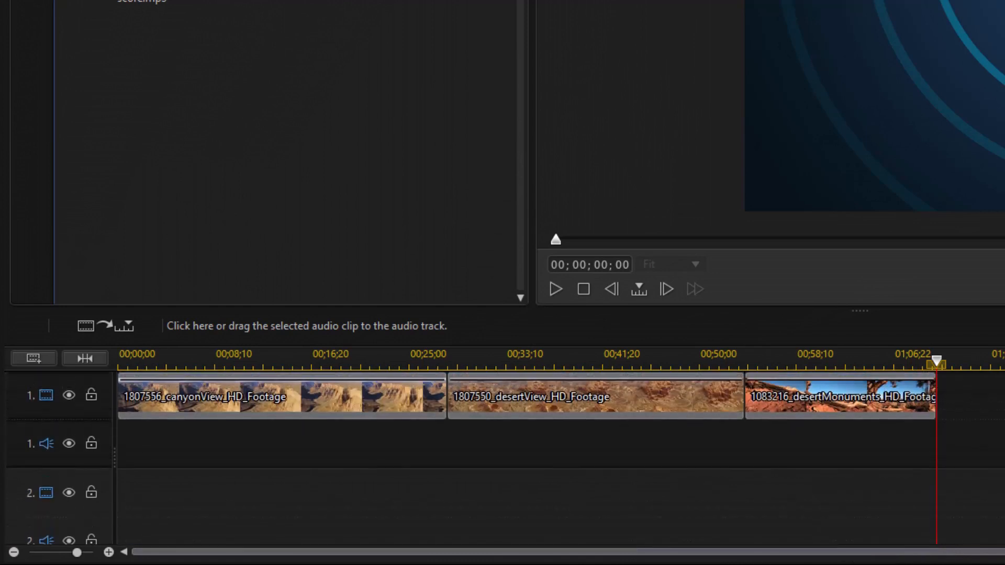
pyautogui.scroll(-5, 524, 455)
pyautogui.scroll(5, 523, 455)
# Step: Delete both signatureCocktail background music clips from the music track, then return to storyboard view
pyautogui.press('Tab')
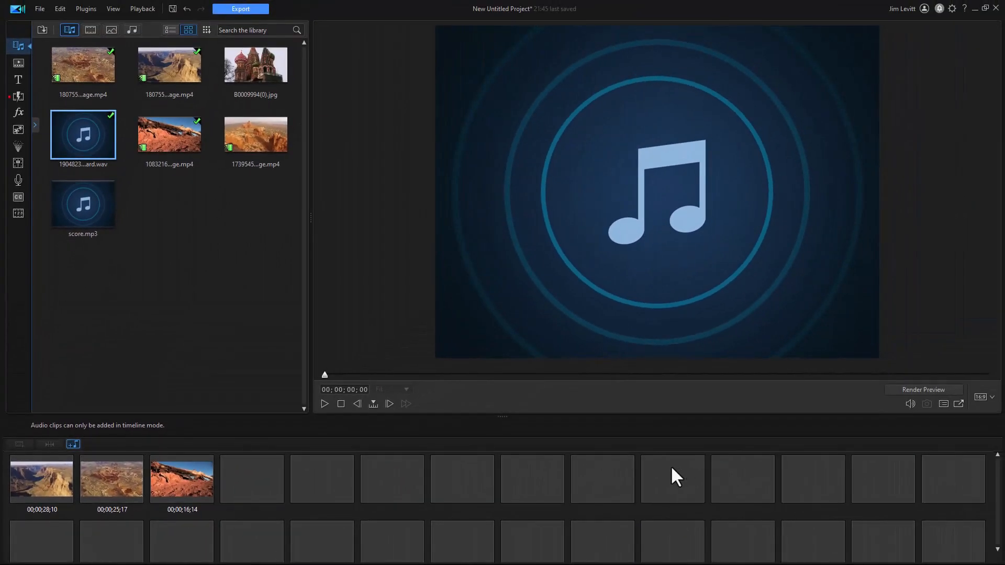
pyautogui.press('Tab')
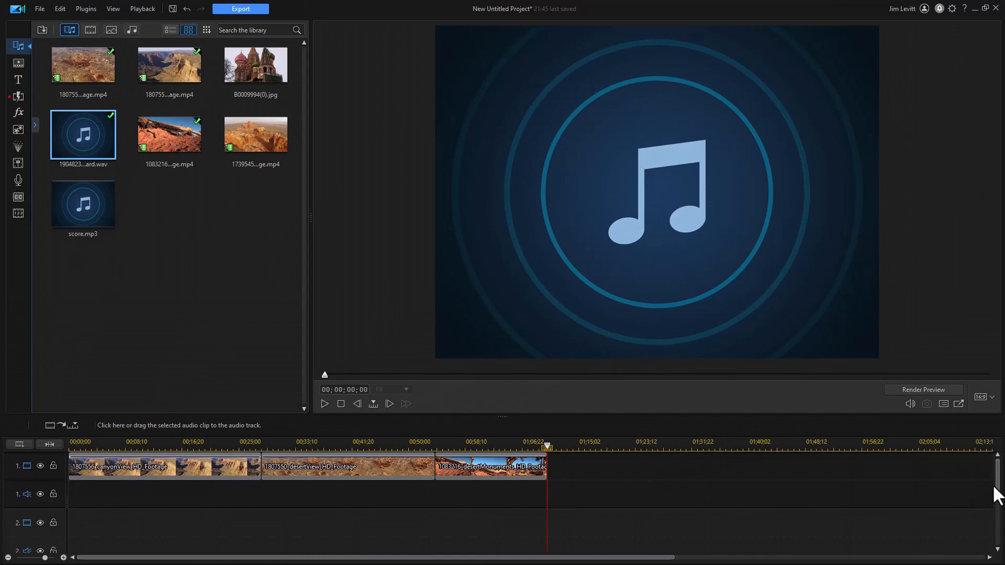
pyautogui.moveTo(998, 483); pyautogui.dragTo(992, 559)
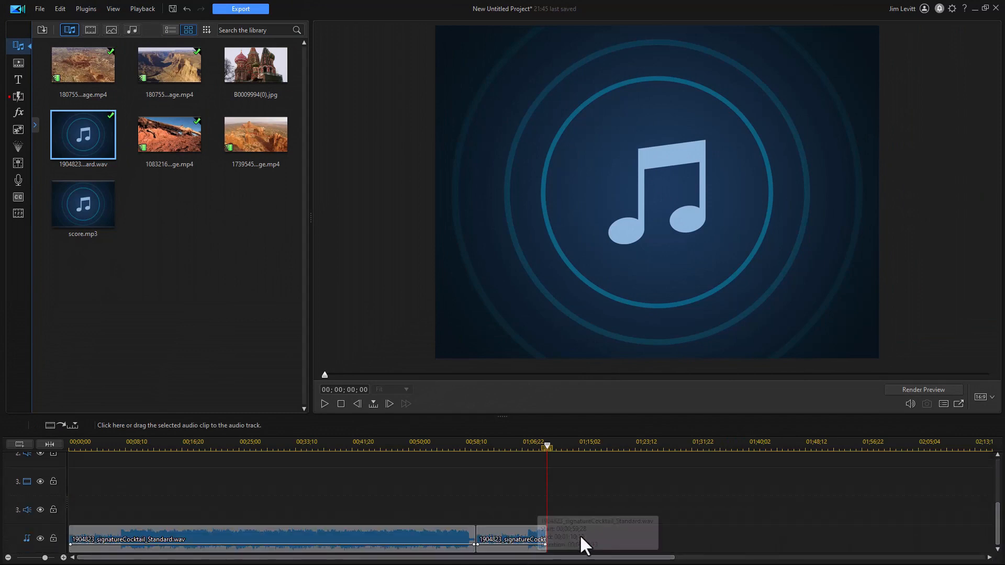
pyautogui.moveTo(593, 540); pyautogui.dragTo(426, 497)
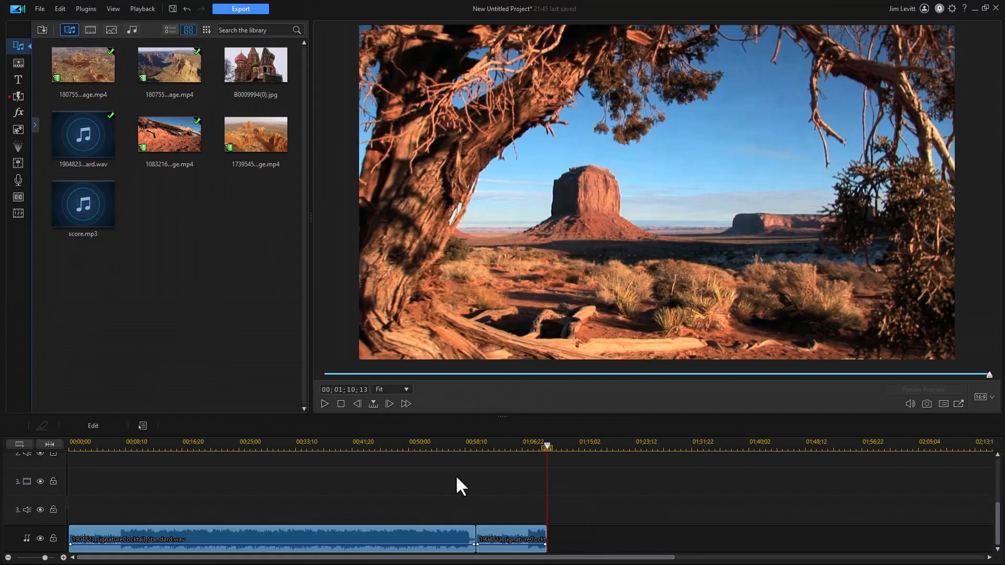
pyautogui.press('Delete')
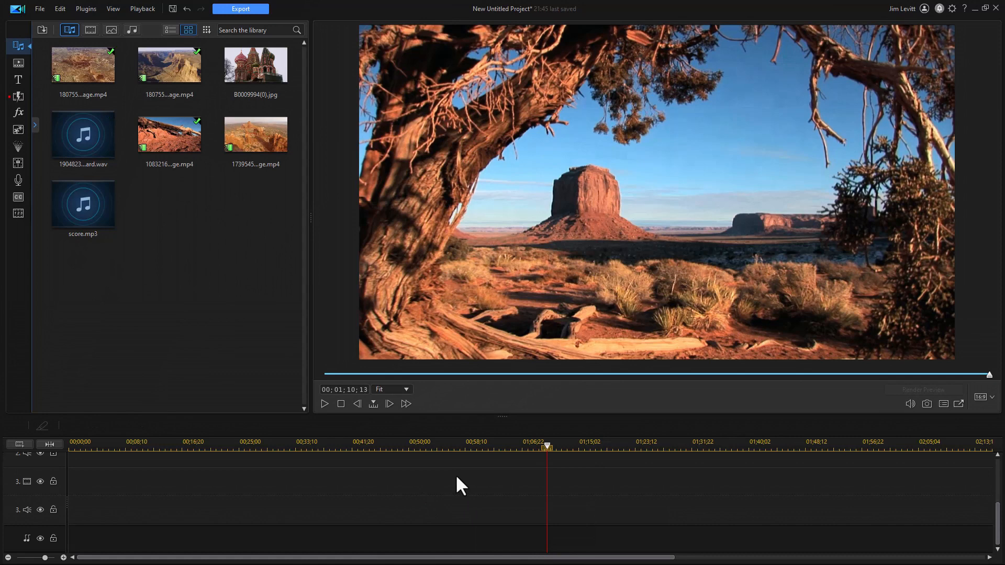
pyautogui.press('Tab')
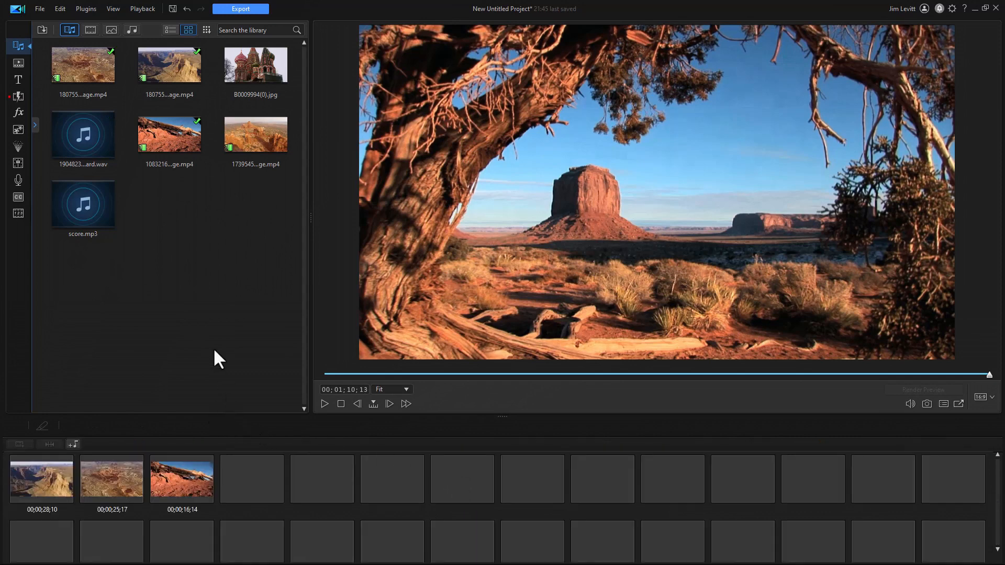